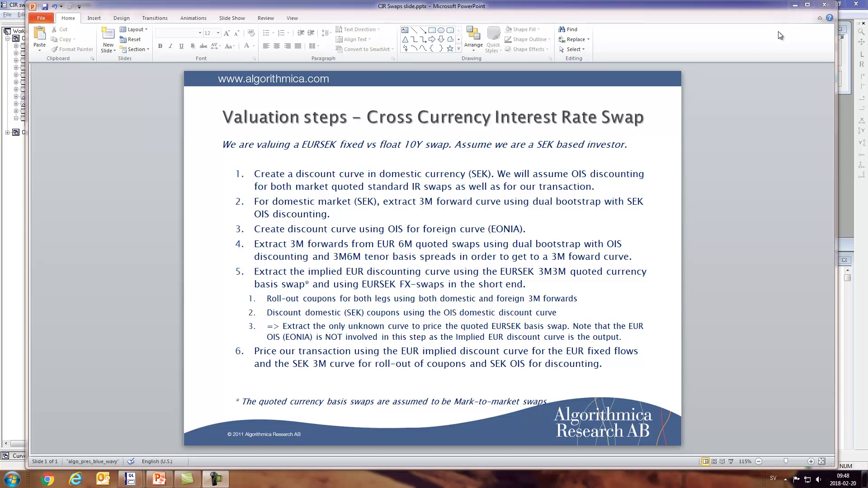
Switch to Quantlab and examine the SEK STINA discount quotes from 1M to 5Y in SEK 3M Input Data
left_click(795, 5)
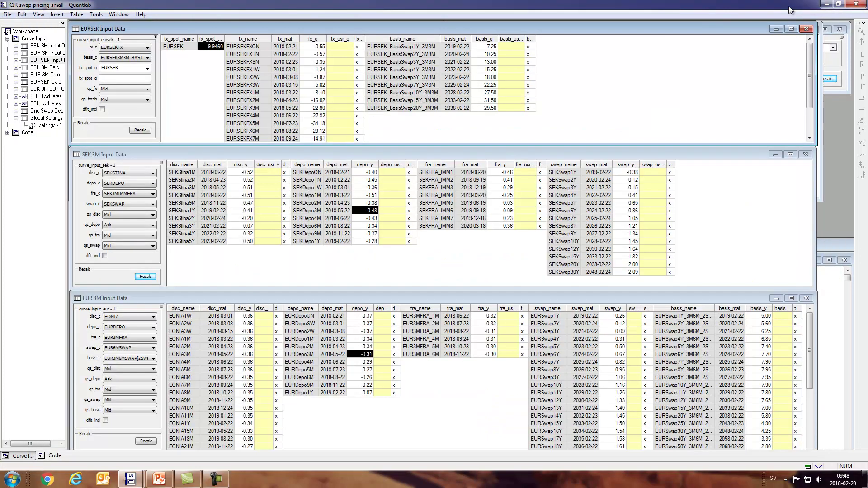
left_click(265, 213)
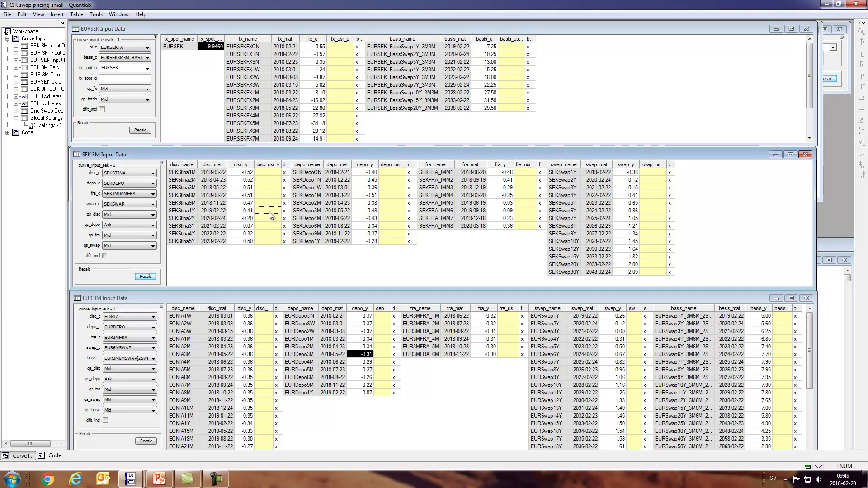
left_click_drag(189, 173, 240, 266)
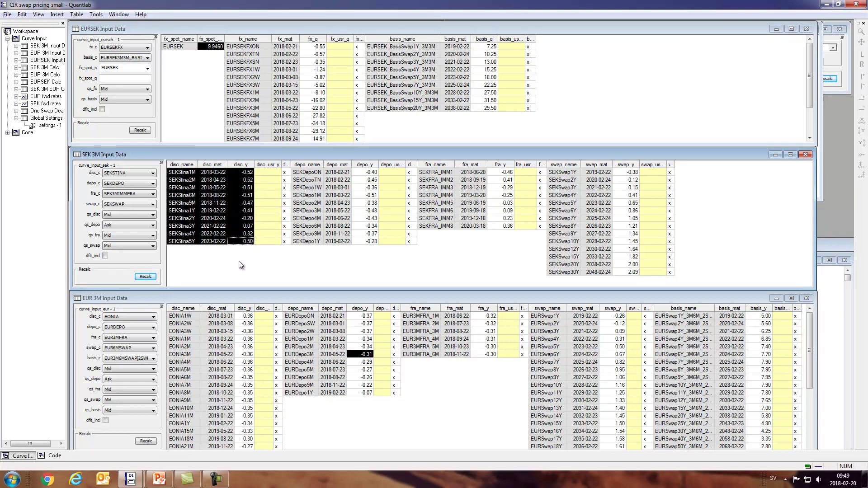
left_click(244, 270)
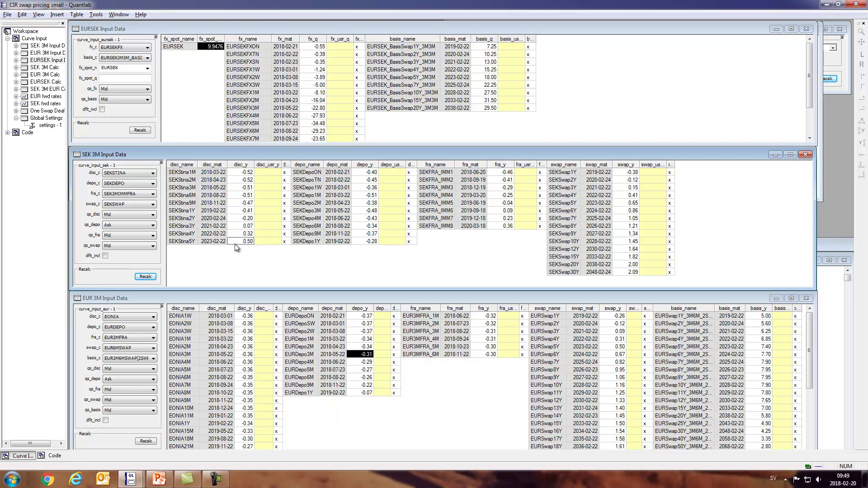
Switch to the PowerPoint slide and read valuation step 2 on extracting the SEK 3M forward curve
key("alt+Tab")
key("alt+Tab")
key("alt+Tab")
key("Escape")
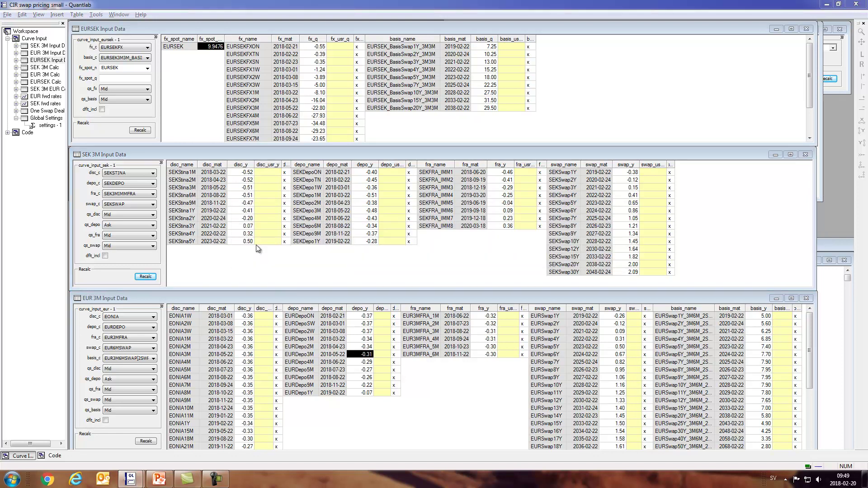
key("alt+Tab")
key("alt+Tab")
key("alt+Tab")
key("alt+Tab")
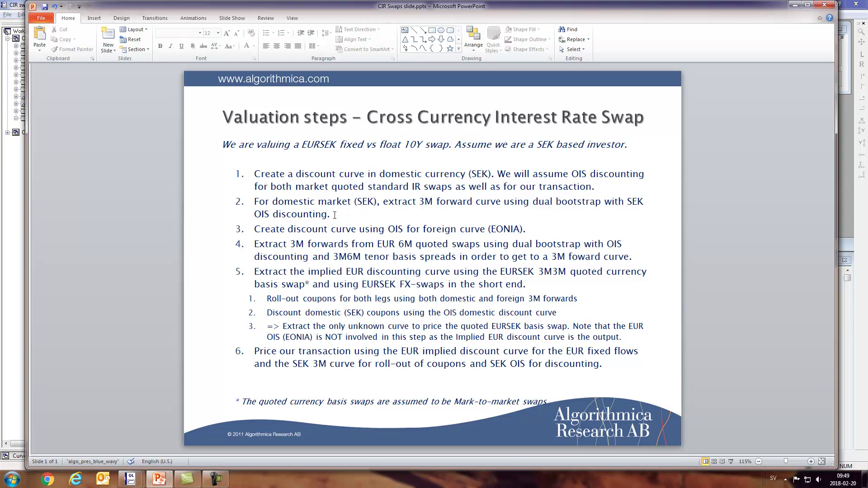
Return to Quantlab and examine the SEK FRA, 3M deposit and swap quotes in SEK 3M Input Data
key("alt+Tab")
key("alt+Tab")
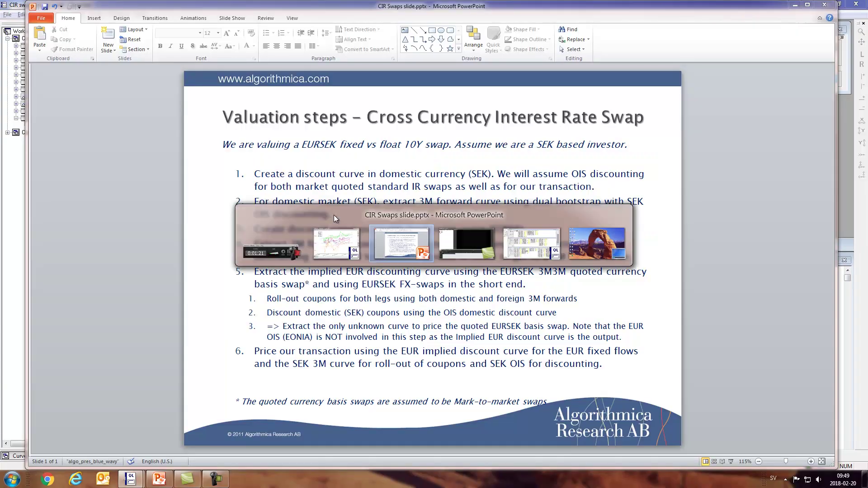
key("alt+Tab")
key("alt+Tab")
key("alt+Tab")
key("alt+Tab")
left_click_drag(570, 180, 626, 265)
left_click_drag(476, 189, 493, 214)
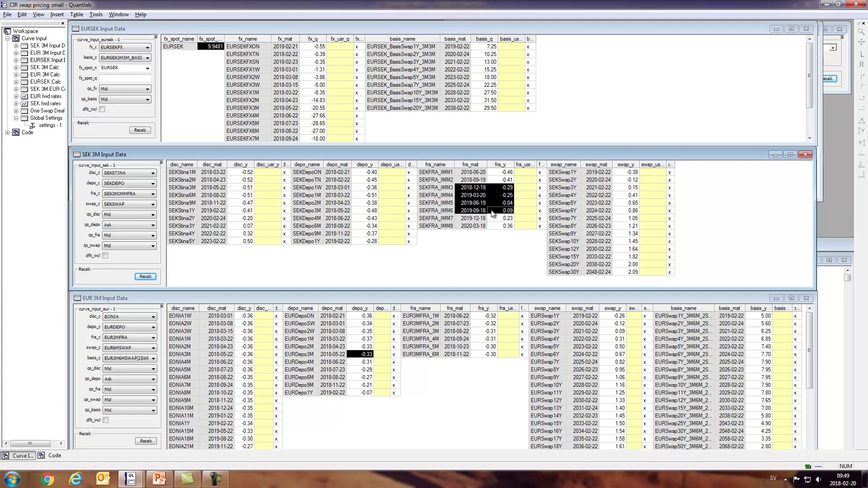
left_click_drag(319, 210, 392, 213)
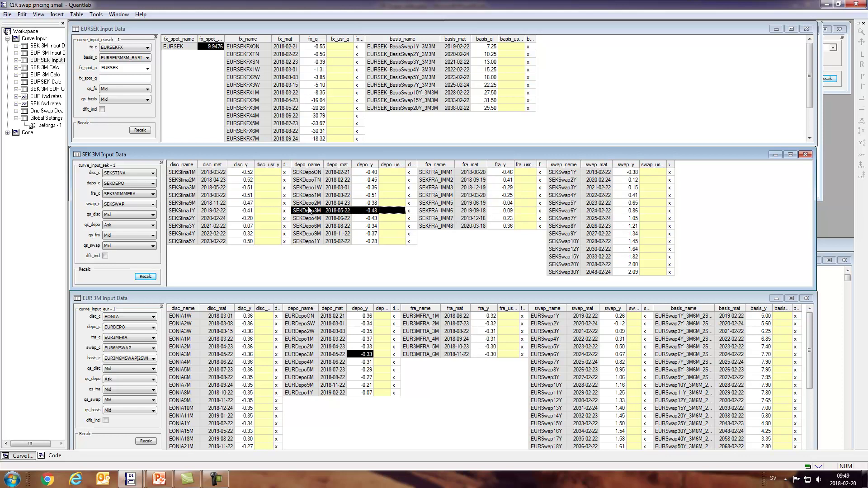
left_click_drag(628, 195, 629, 272)
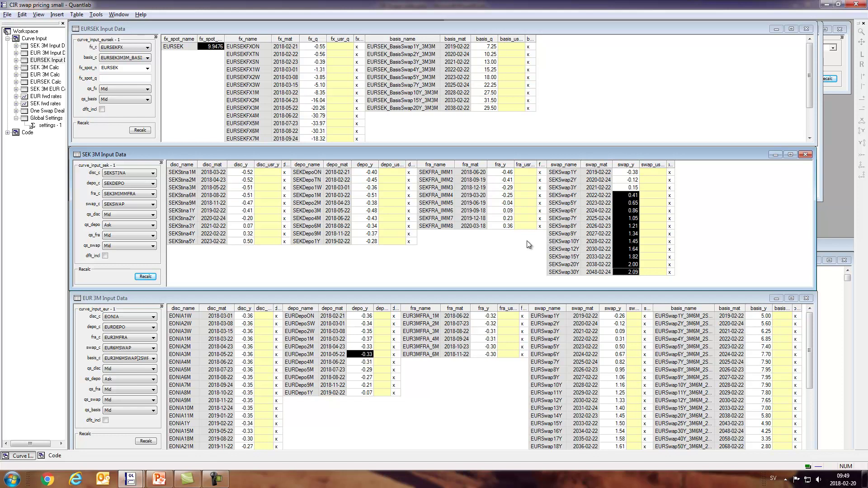
Highlight the EONIA discount curve step on the PowerPoint slide and examine the EONIA quotes in Quantlab's EUR 3M Input Data
key("alt+Tab")
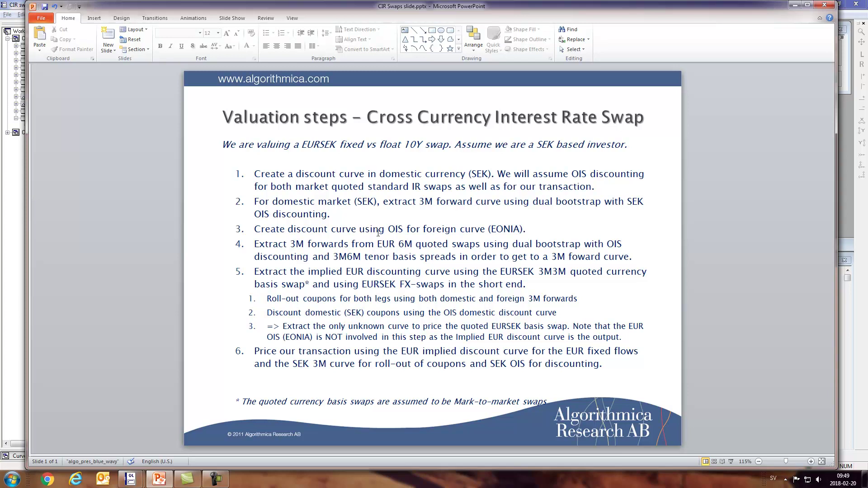
left_click_drag(509, 233, 351, 233)
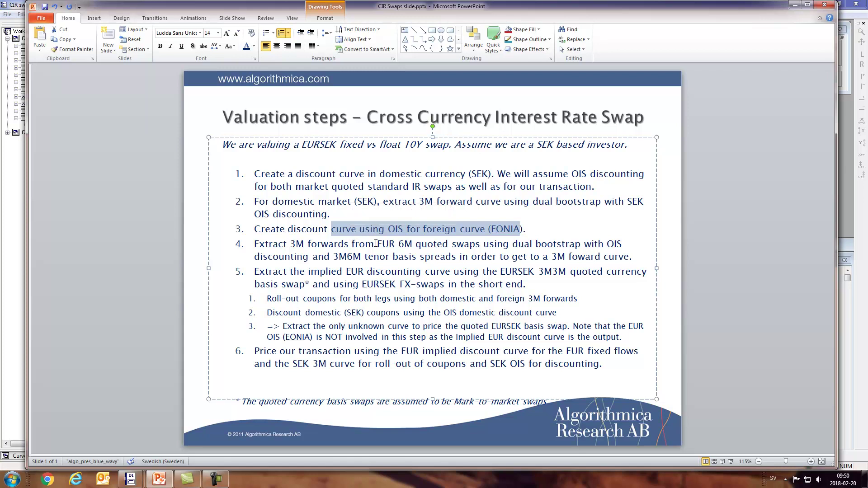
key("alt+Tab")
left_click(259, 345)
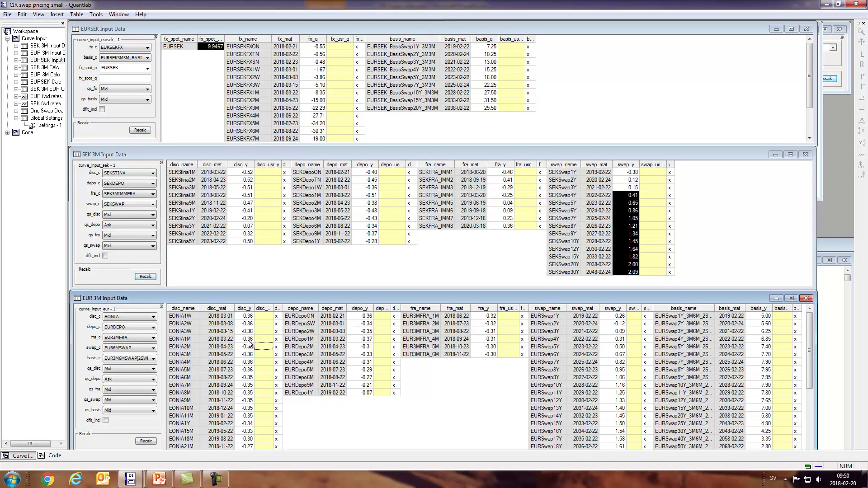
left_click_drag(256, 331, 256, 409)
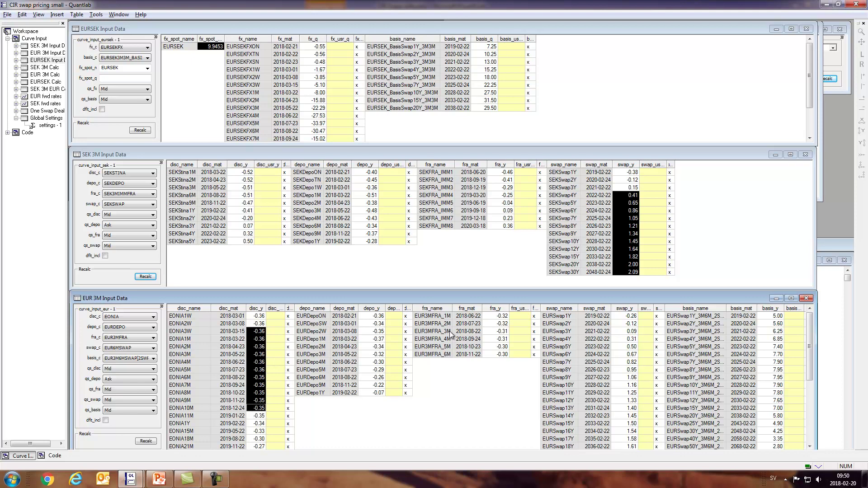
Switch to the PowerPoint slide and review valuation step 4 on EUR 6M swaps and 3M6M tenor basis spreads
key("alt+Tab")
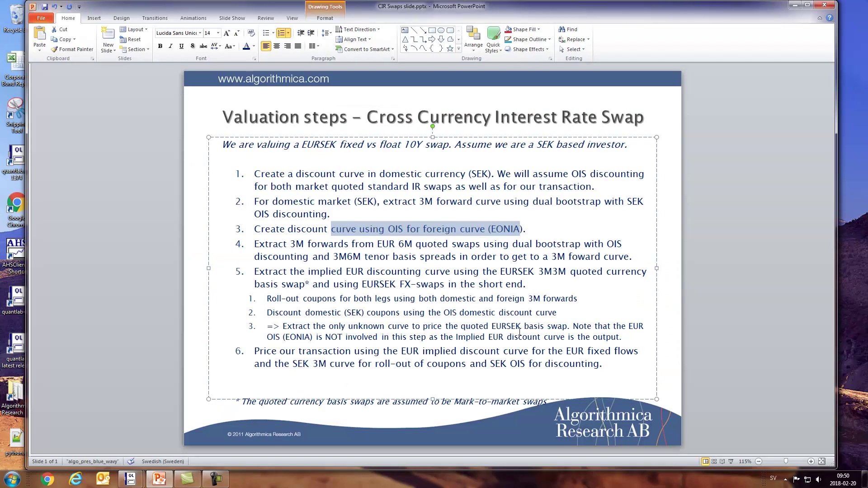
left_click(344, 245)
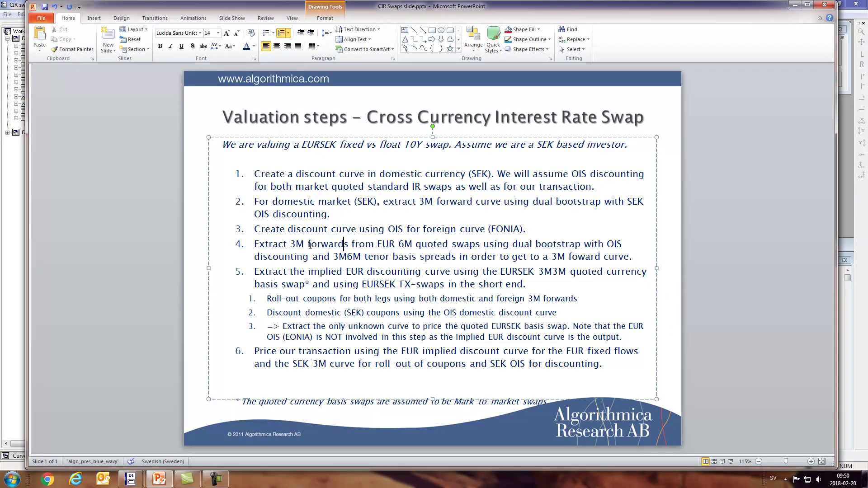
left_click(405, 246)
left_click_drag(354, 260, 347, 261)
Return to Quantlab and examine the EUR swap quotes from 5Y to 13Y and the EUR 3M FRAs
key("alt+Tab")
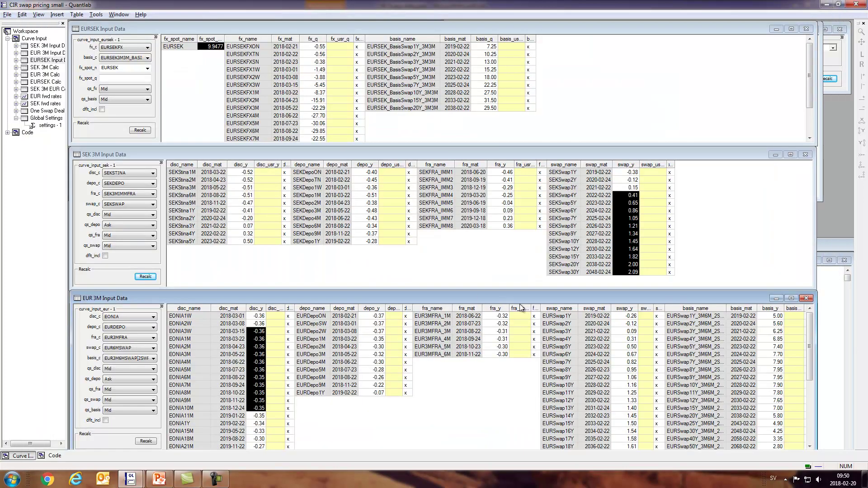
left_click_drag(571, 347, 625, 410)
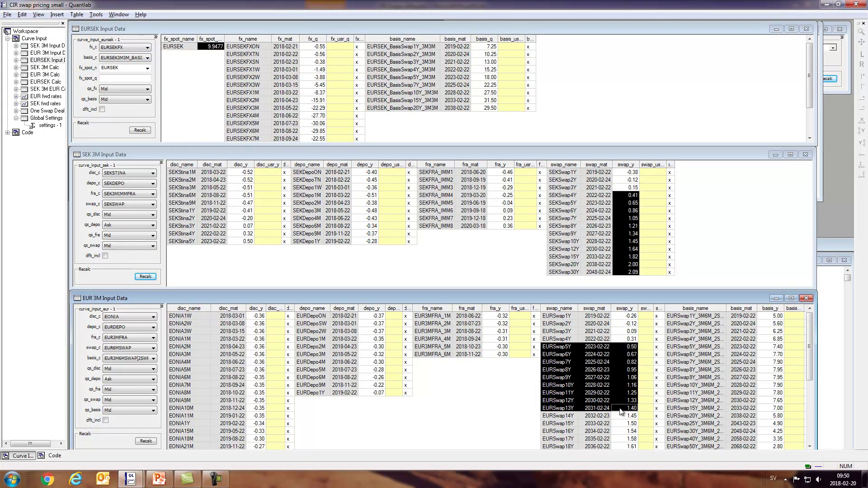
left_click(455, 340)
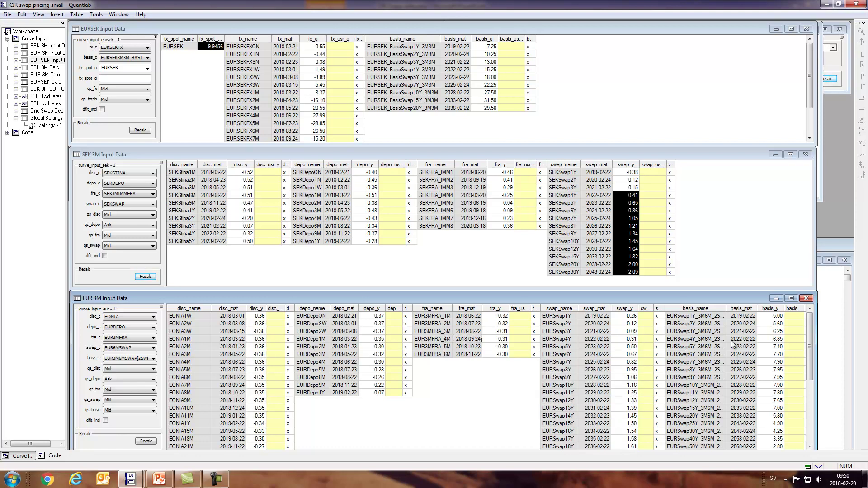
Widen the basis_name column in EUR 3M Input Data and highlight the 3M6M basis swap names and spreads
left_click_drag(727, 308, 735, 307)
left_click_drag(700, 332, 704, 379)
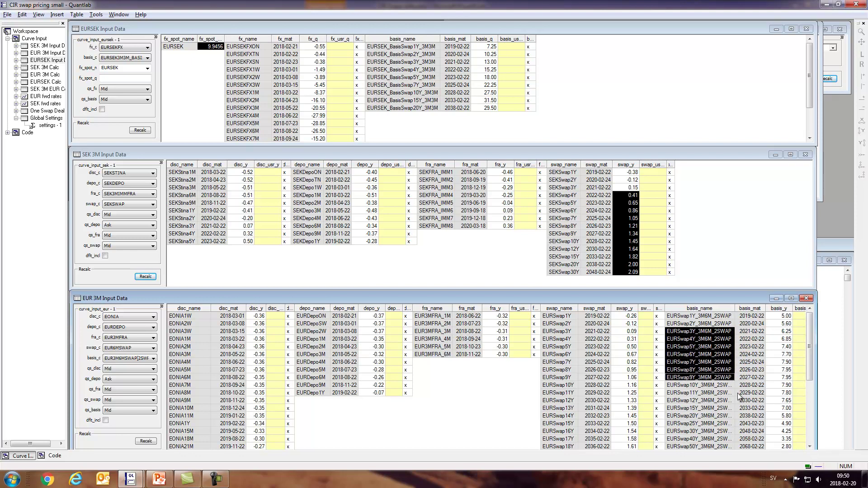
left_click_drag(779, 362, 780, 432)
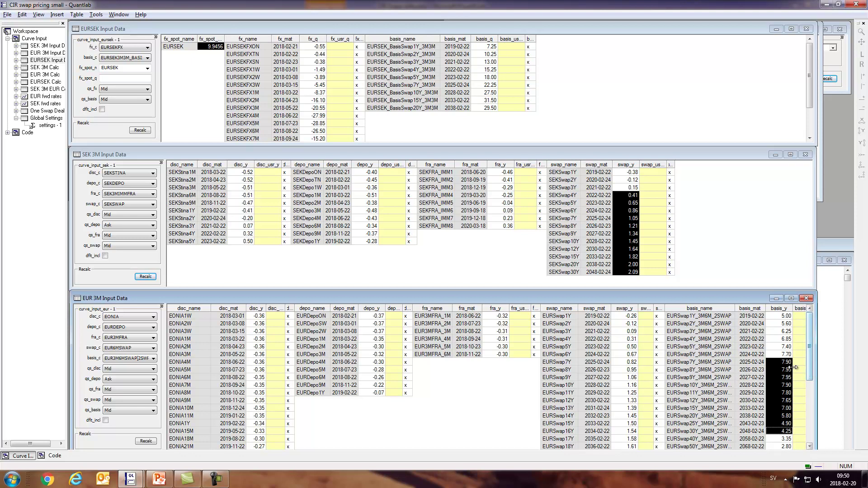
mouse_move(808, 358)
left_mouse_down()
mouse_move(807, 389)
mouse_move(807, 355)
left_mouse_up()
Switch to the PowerPoint slide and review step 5's substeps on rolling out coupons with 3M forwards and discounting the SEK coupons
key("alt+Tab")
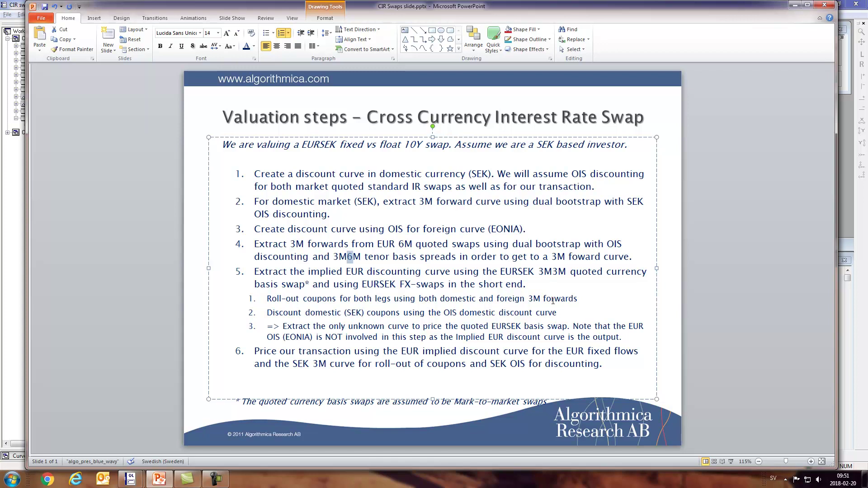
left_click_drag(578, 298, 497, 299)
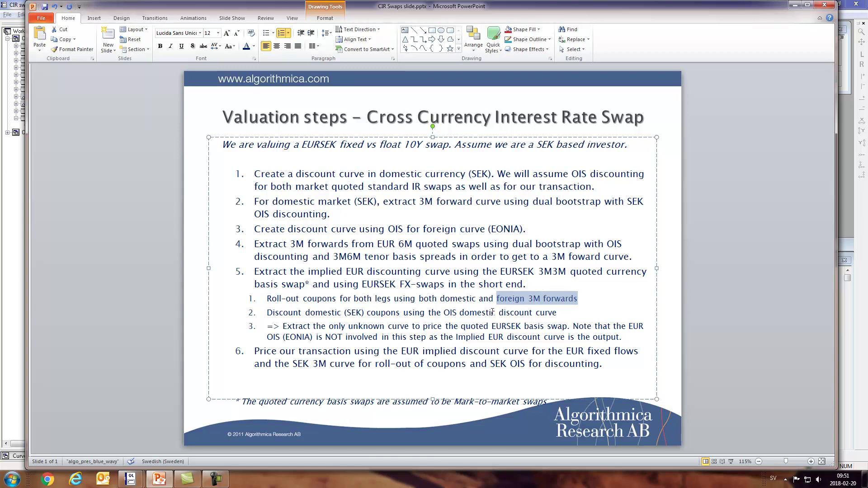
left_click(541, 313)
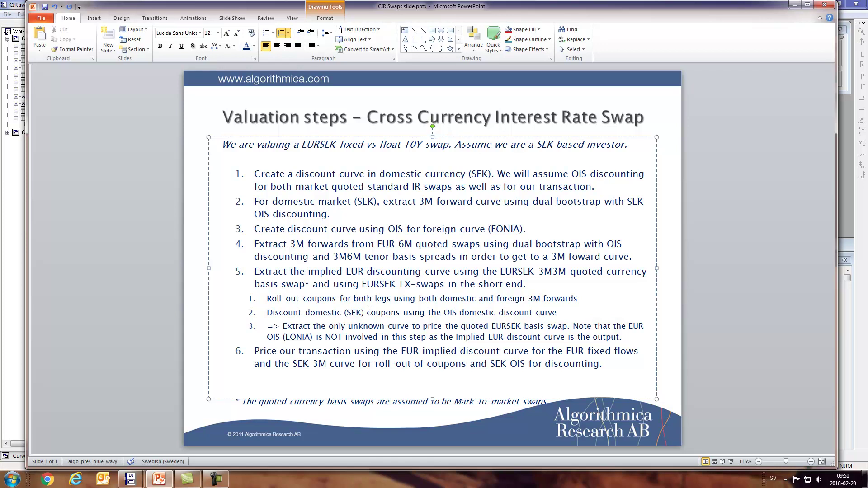
key("Left")
key("Left")
key("Left")
key("Left")
Return to Quantlab and examine the spot rate, FX swap quotes and 3M3M basis swap quotes in EURSEK Input Data
key("alt+Tab")
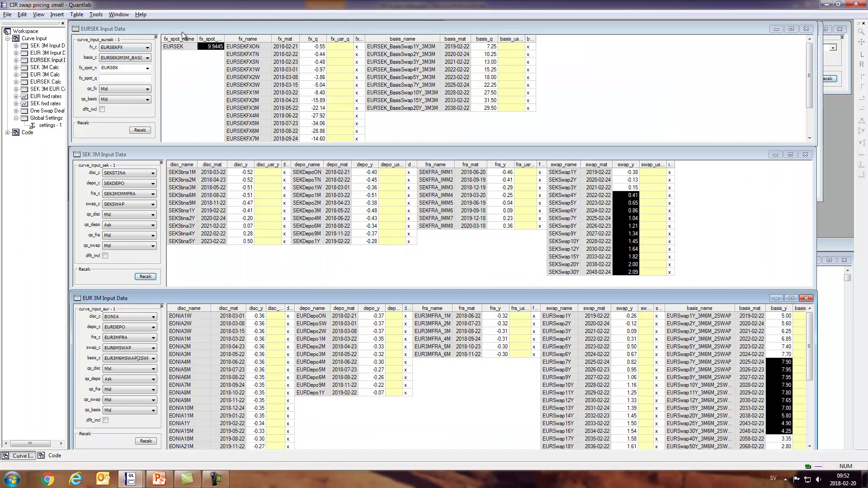
left_click(208, 55)
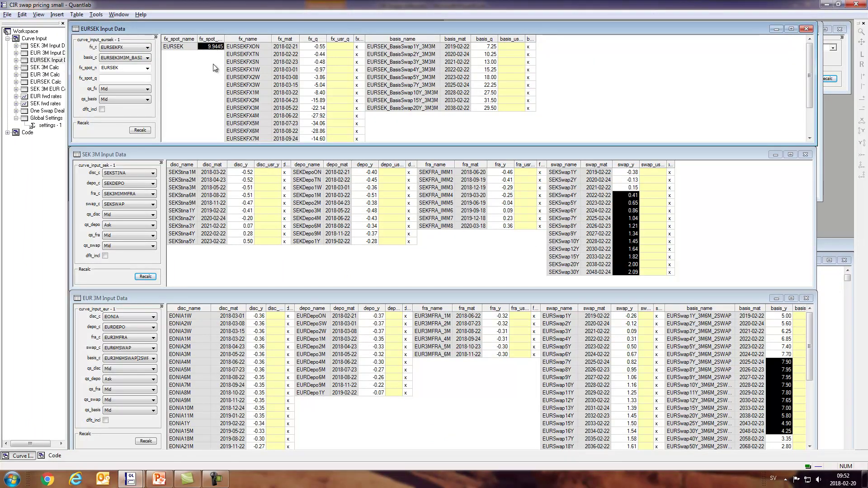
left_click_drag(294, 54, 334, 128)
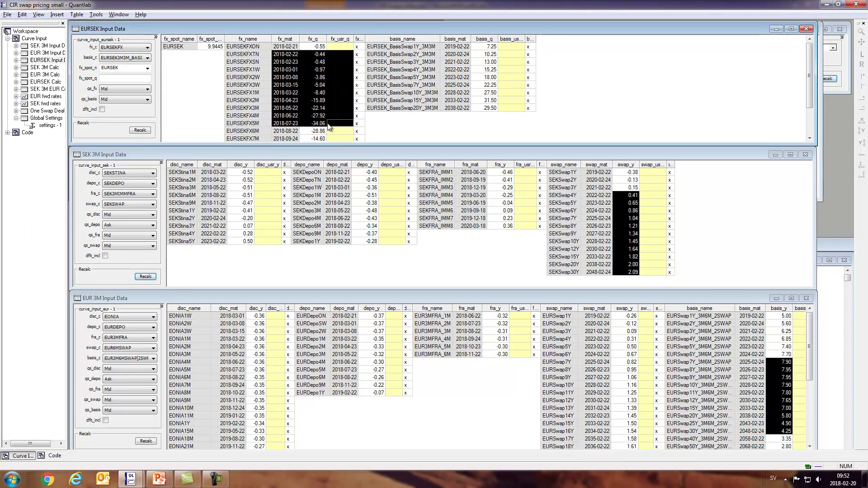
left_click(317, 116)
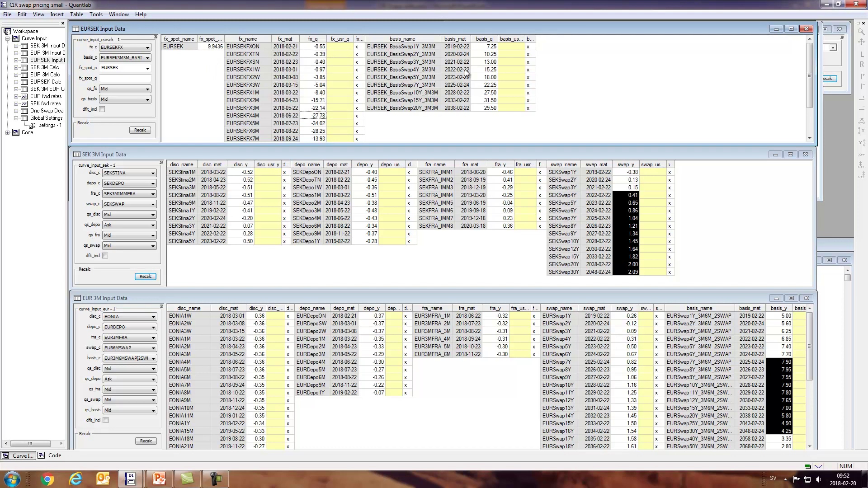
left_click_drag(485, 55, 483, 103)
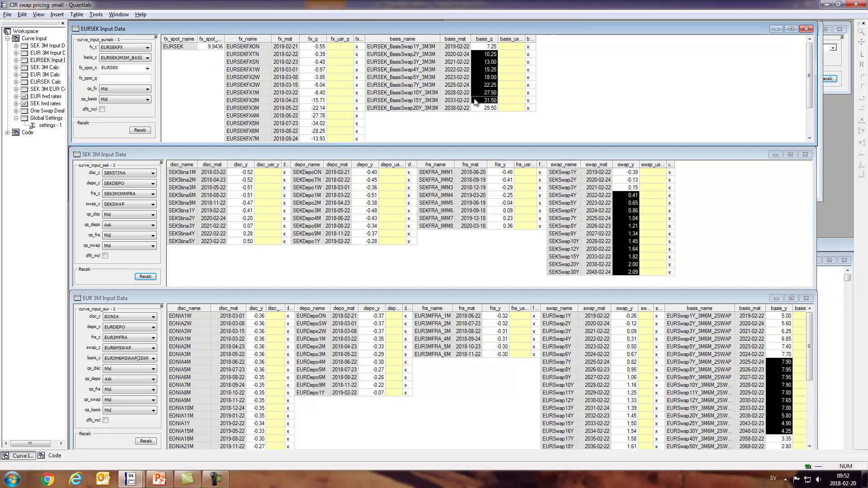
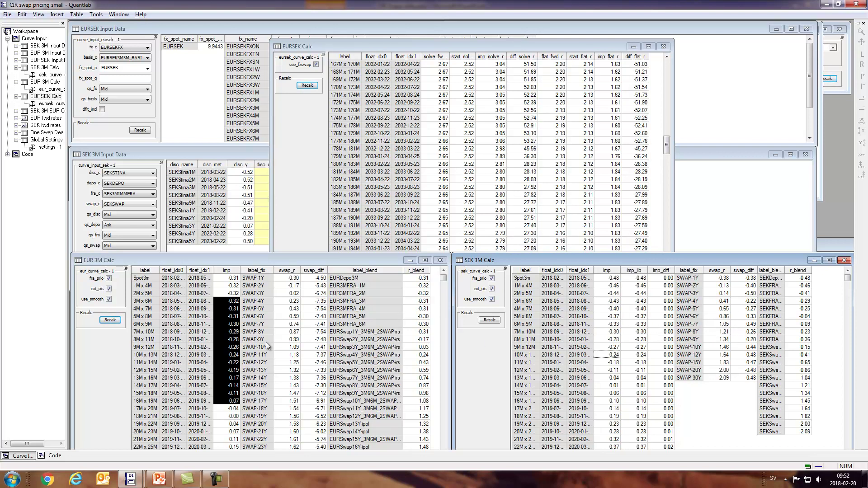
Bring the EURSEK Calc table to the front for viewing and minimize it
left_click(496, 96)
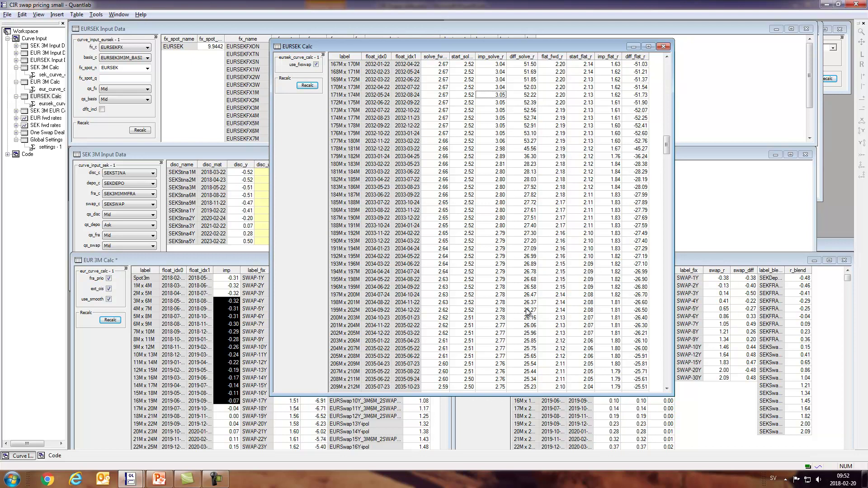
left_click(634, 47)
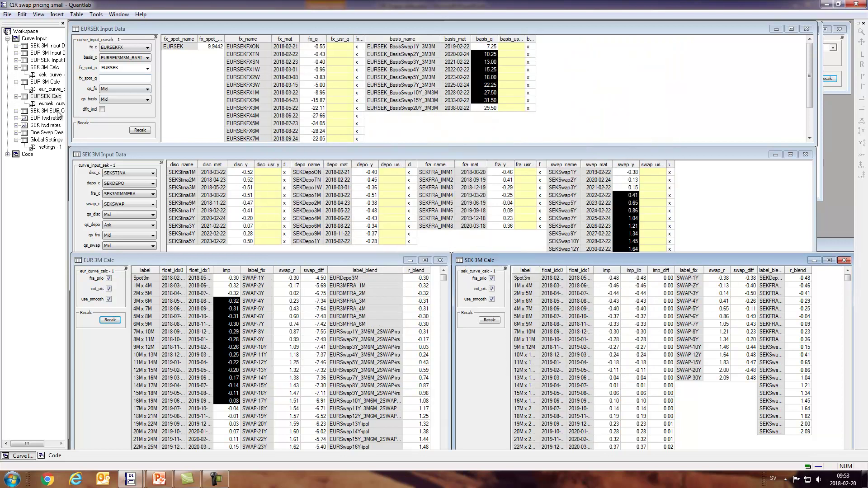
Open the EUR fwd rates and SEK fwd rates graphs and highlight the "EUR OIS disc original" curve
double_click(34, 118)
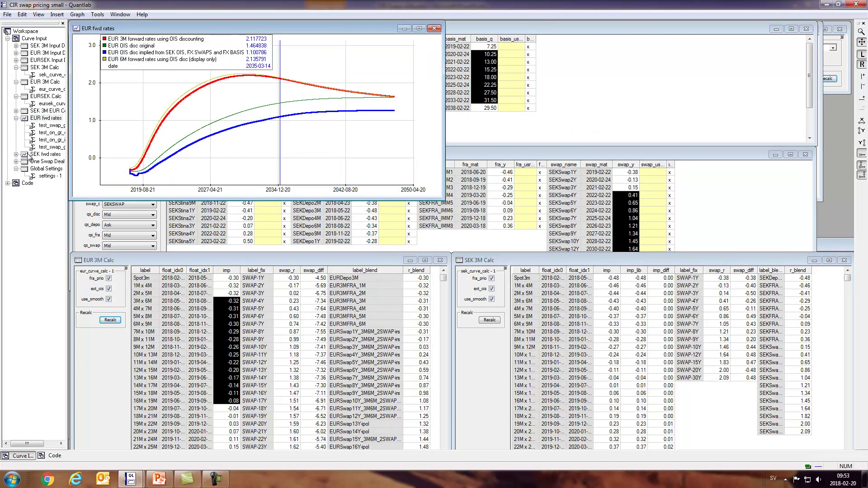
double_click(29, 156)
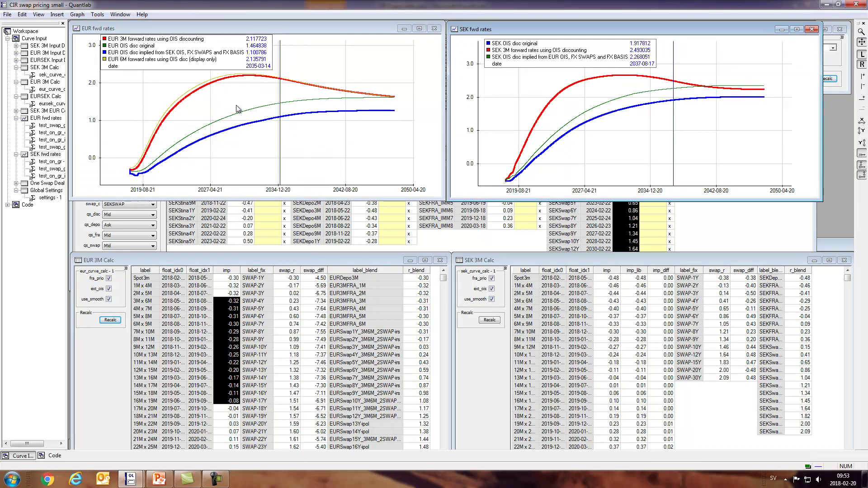
left_click(214, 126)
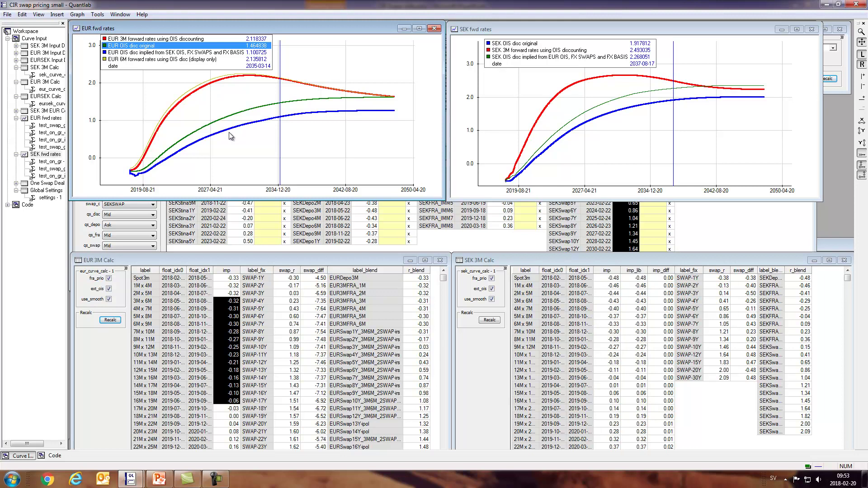
Highlight the EUR 6M forward, EUR 3M forward and implied EUR OIS discount curves in the EUR fwd rates graph for comparison
left_click(205, 86)
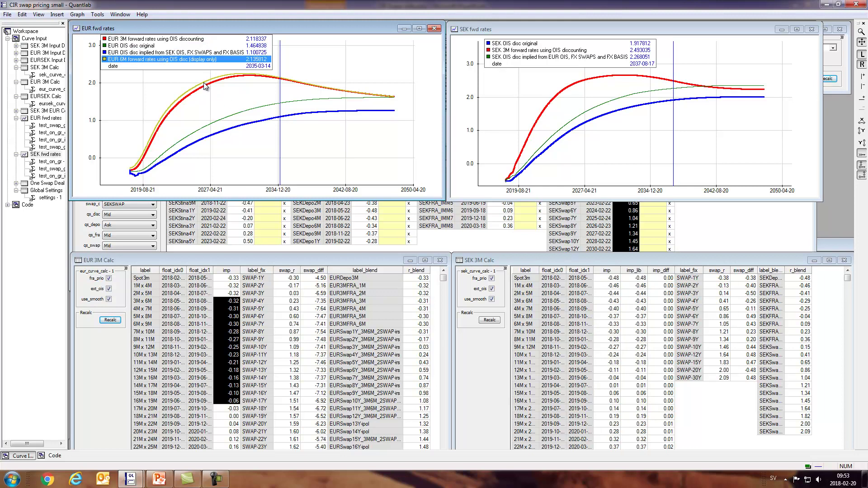
left_click(204, 91)
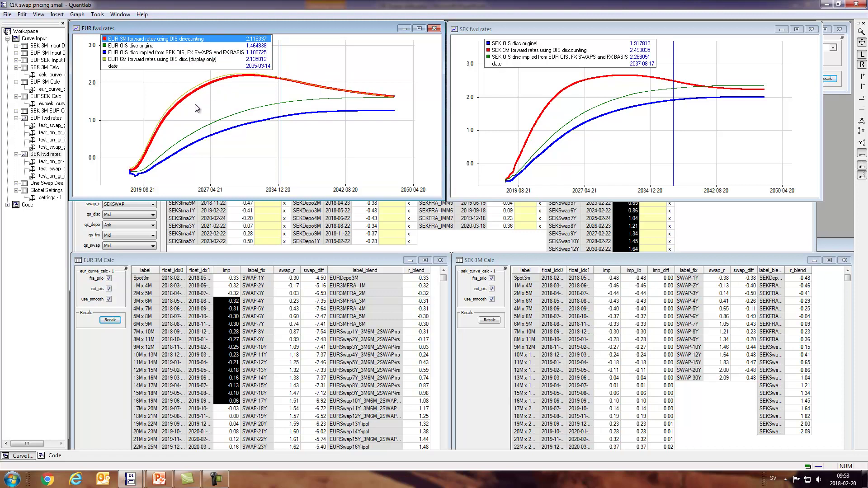
left_click(260, 121)
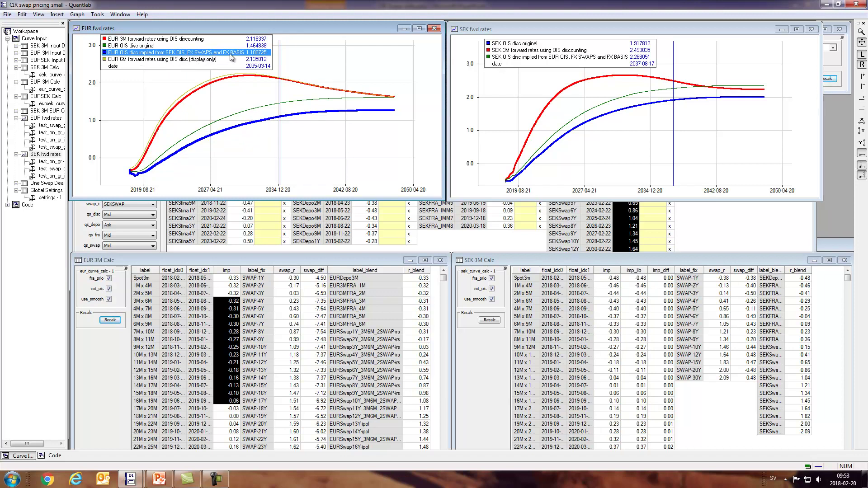
left_click(226, 134)
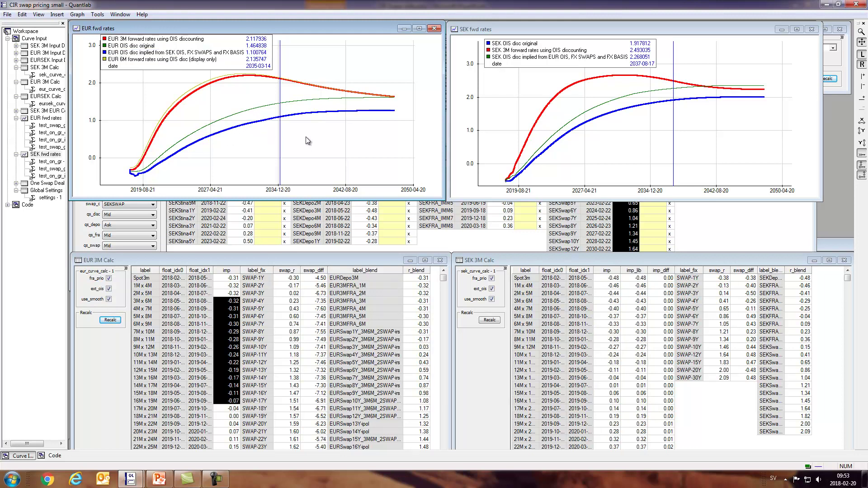
Compare the SEK 3M forward, implied SEK OIS discount and original SEK OIS discount curves by highlighting them in the SEK fwd rates graph
left_click(576, 110)
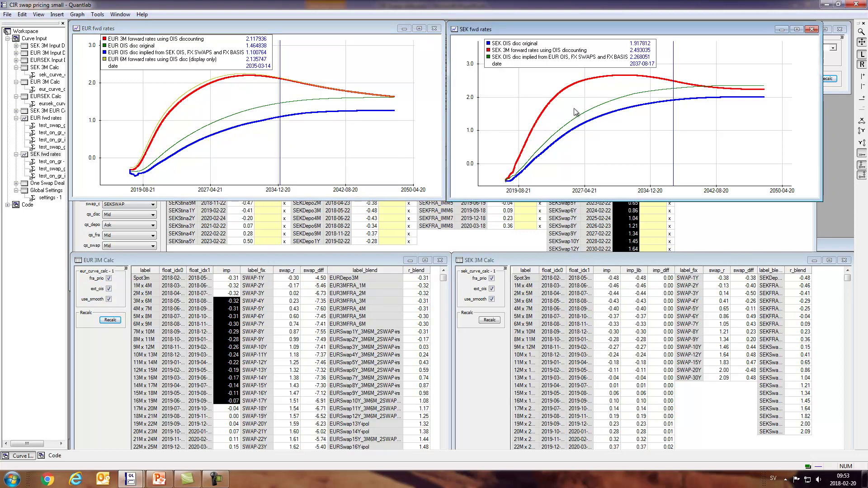
left_click(591, 80)
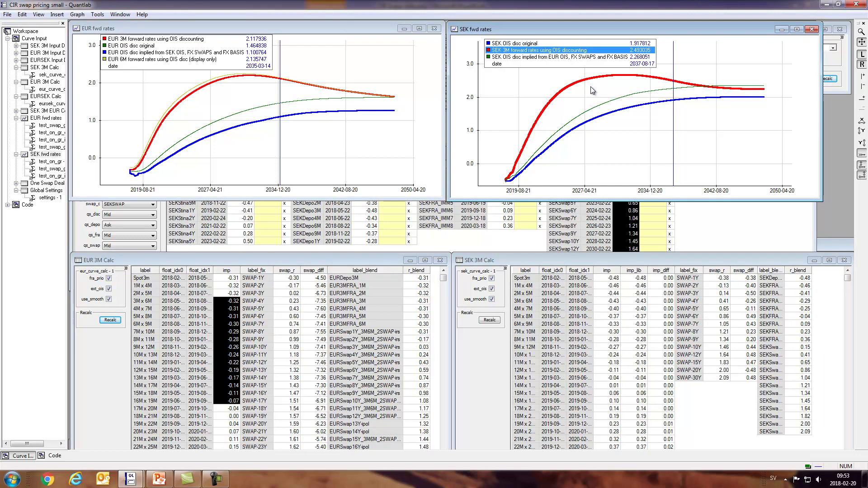
left_click(612, 104)
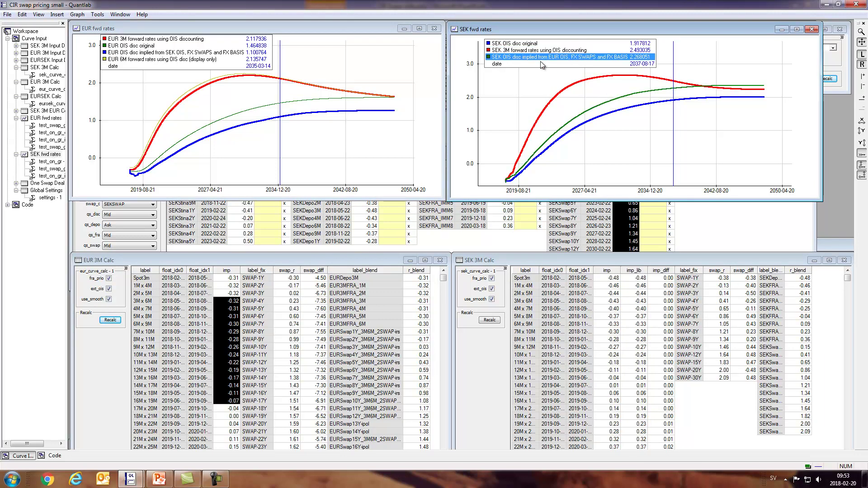
left_click(639, 109)
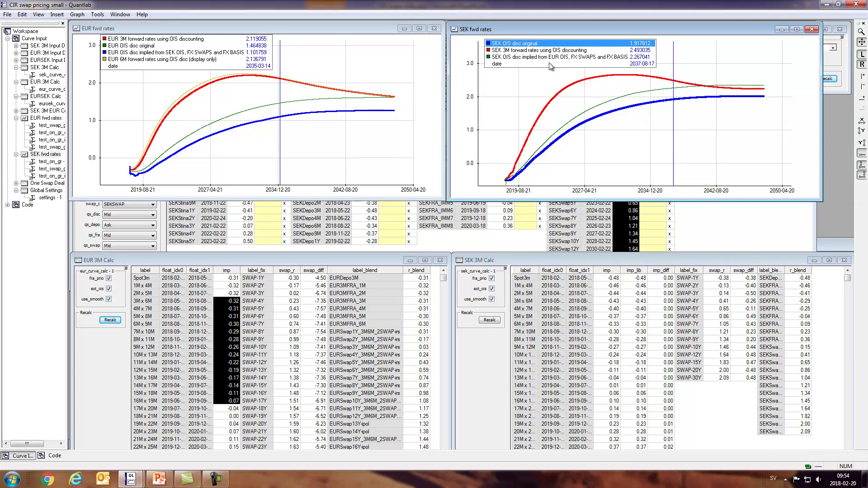
left_click(624, 98)
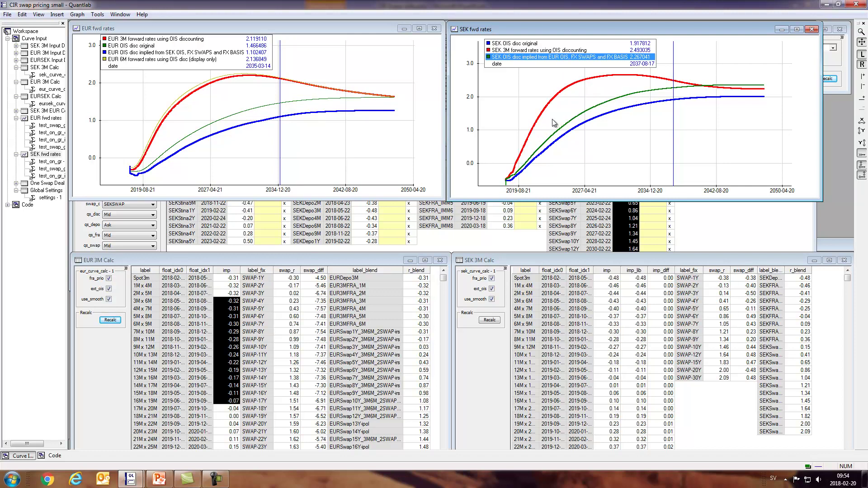
Open the One Swap Deal table and enlarge its window vertically to show more cash flow rows
double_click(47, 183)
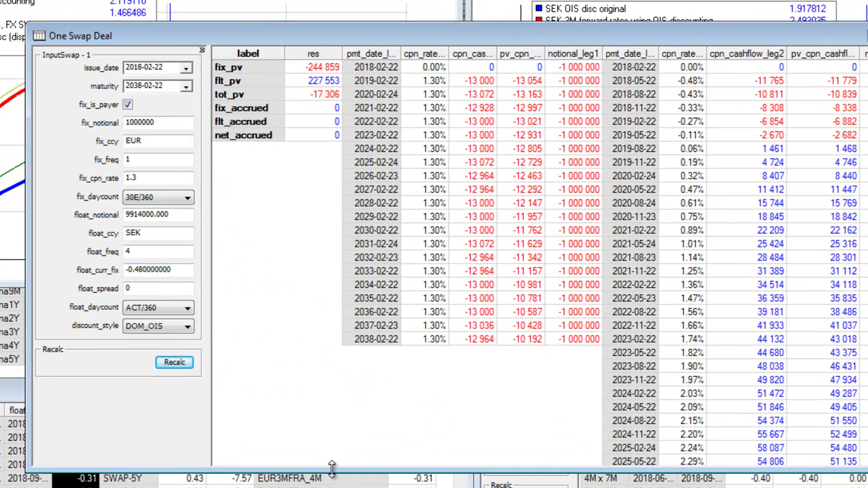
left_click_drag(334, 455, 333, 484)
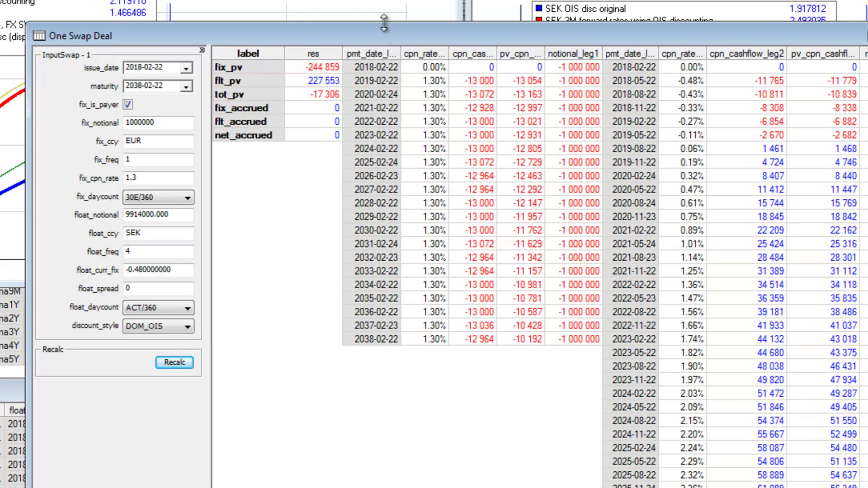
left_click_drag(383, 31, 383, 0)
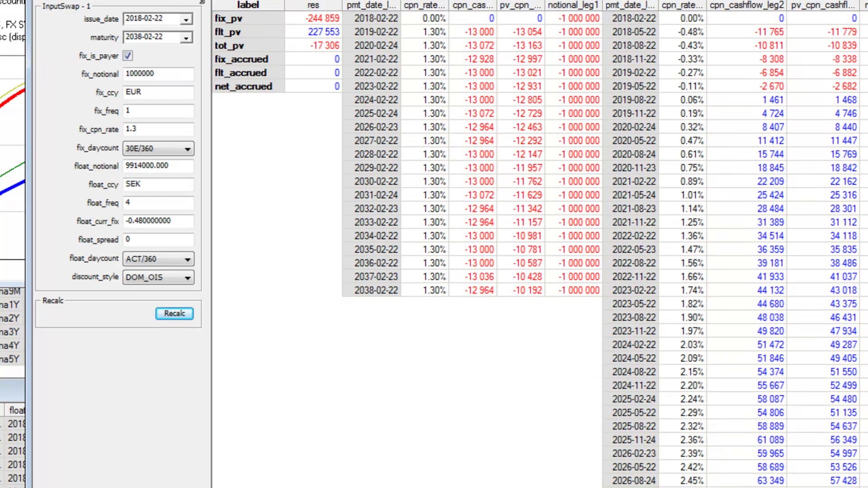
Set the swap deal's maturity to 2028-02-22
left_click(138, 36)
key("BackSpace")
type("2")
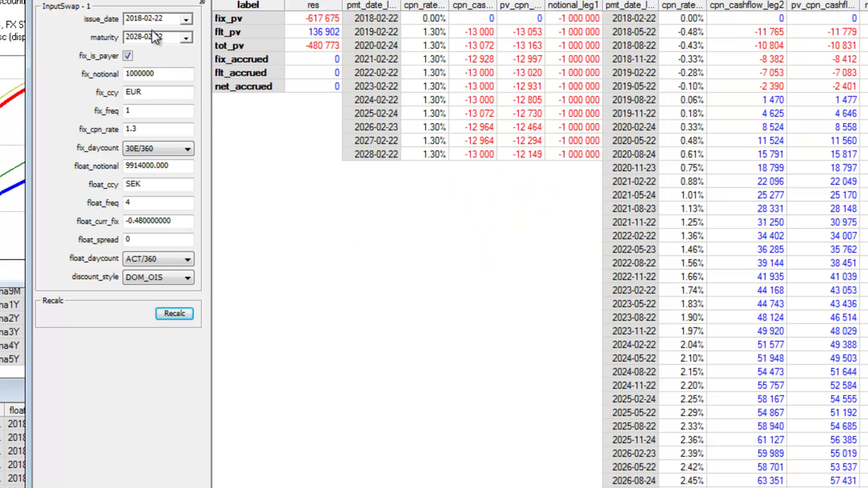
Review the accrued results and the deal's fixed and floating leg inputs, including notionals, frequencies, fixed coupon rate and current floating fixing
left_click_drag(319, 61, 277, 92)
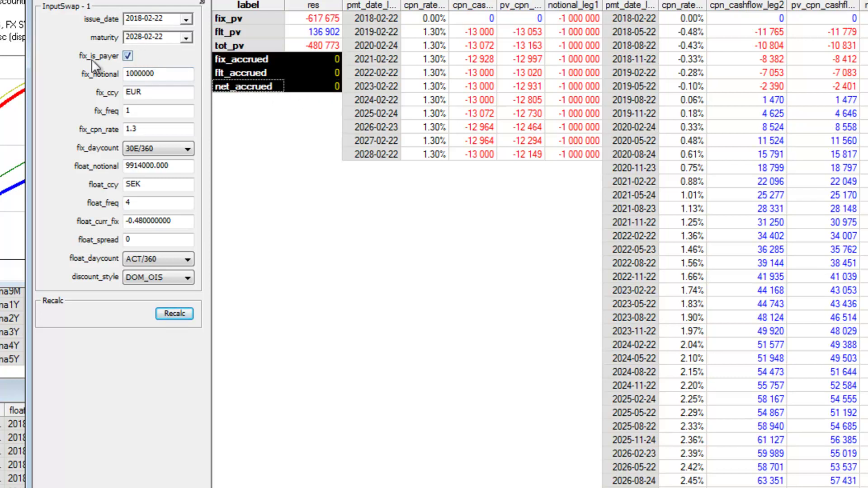
left_click(134, 74)
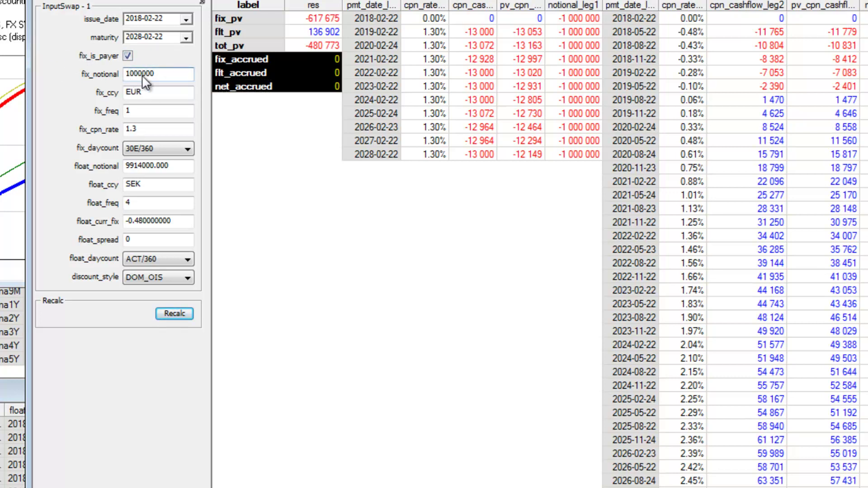
left_click(137, 111)
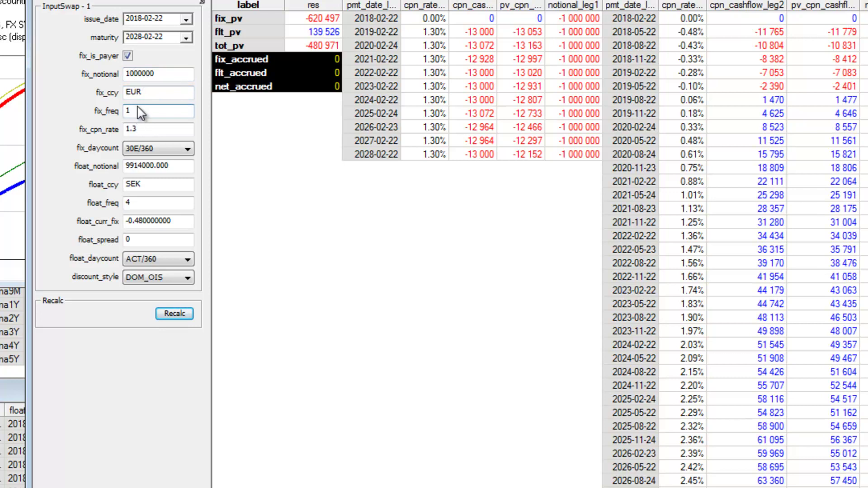
left_click(145, 132)
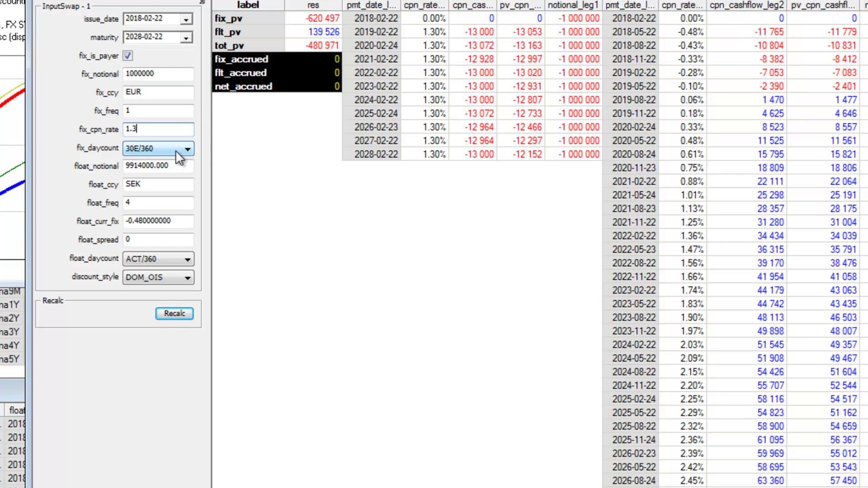
left_click(155, 166)
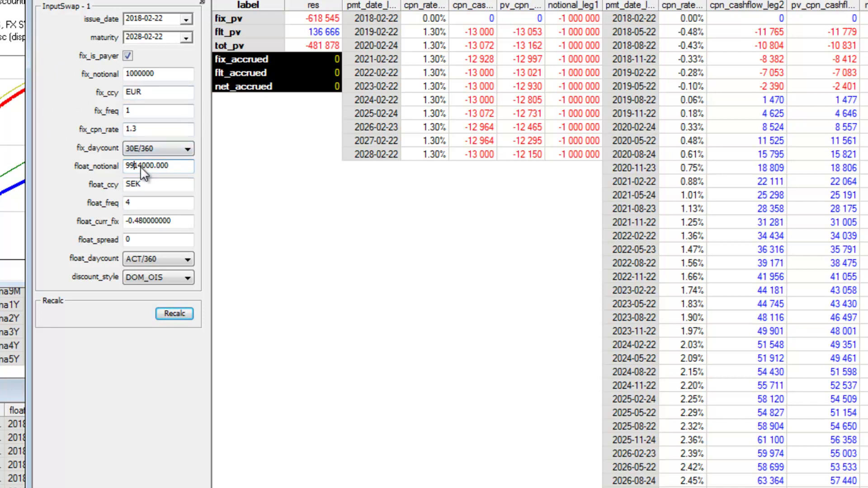
left_click(141, 202)
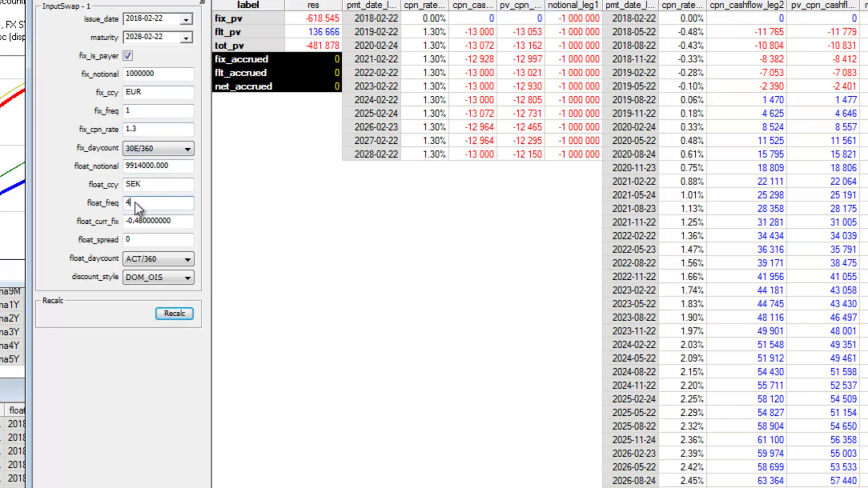
left_click(143, 221)
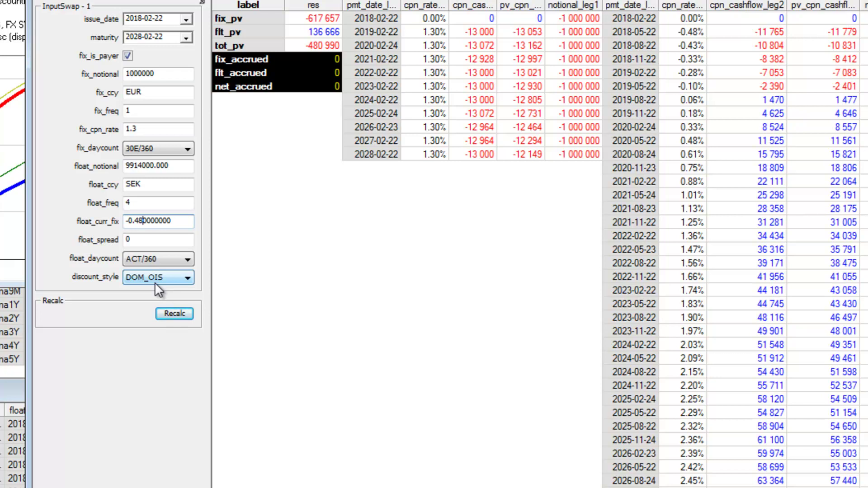
Examine the coupon cash flows and their present values on both swap legs, plus the deal's total present value
left_click(748, 227)
left_click_drag(821, 85, 746, 487)
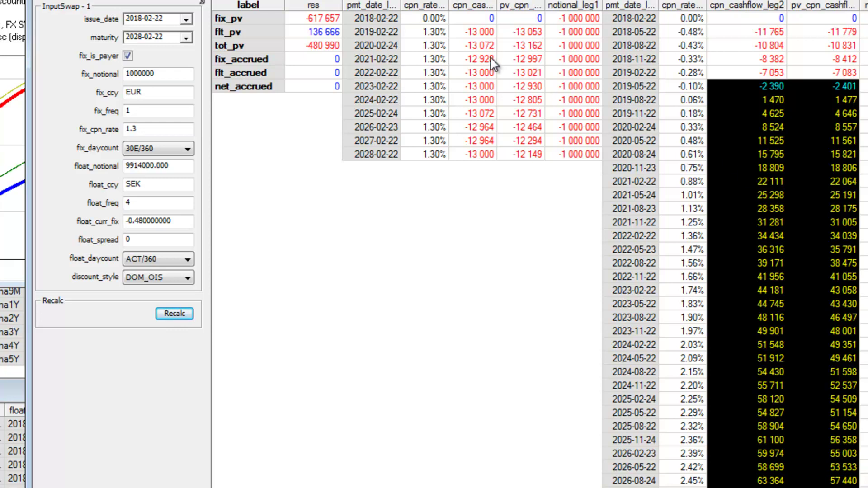
left_click_drag(477, 32, 483, 100)
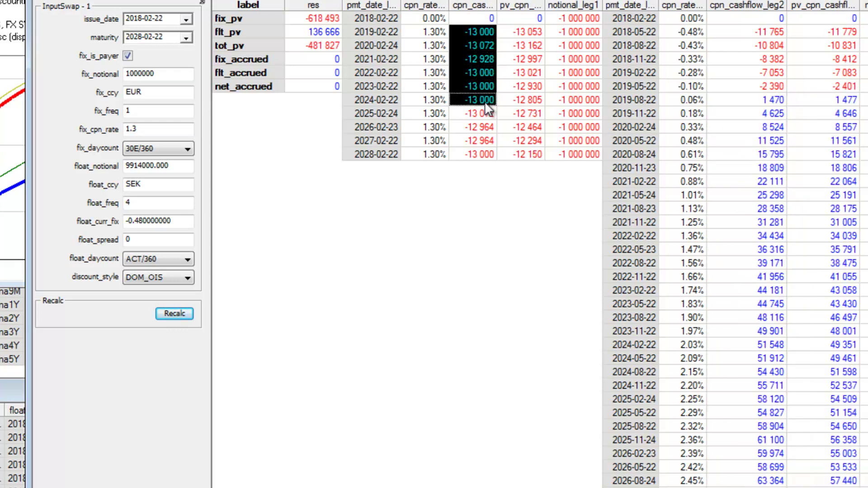
left_click(519, 116)
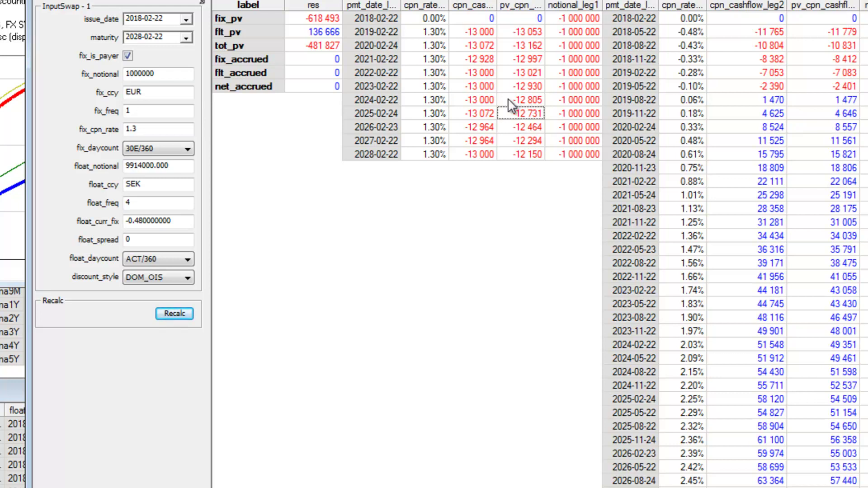
left_click_drag(521, 35, 503, 126)
left_click_drag(479, 46, 511, 123)
left_click_drag(769, 58, 837, 483)
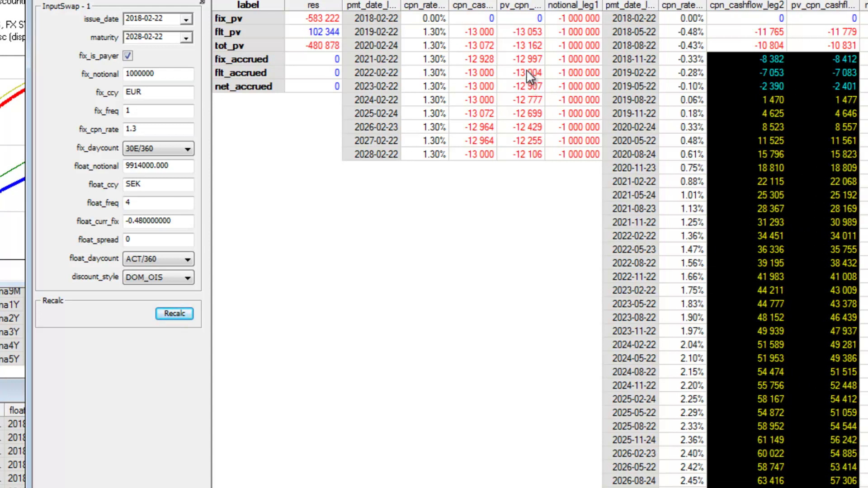
left_click_drag(518, 46, 515, 97)
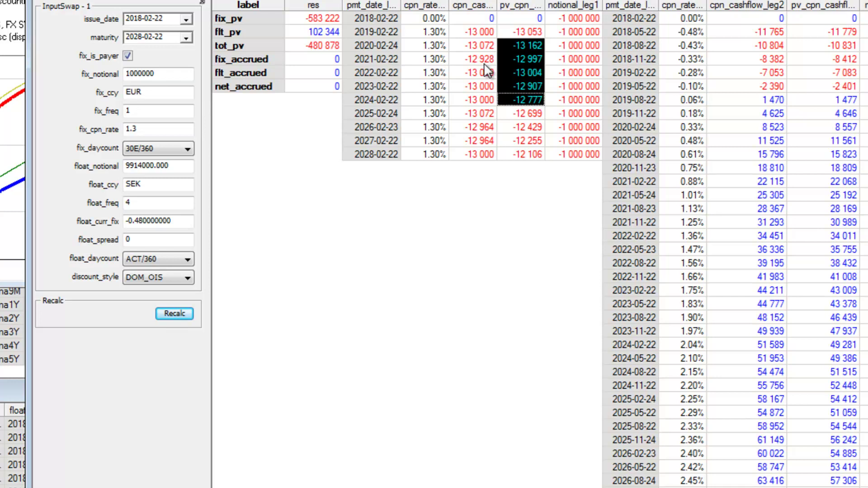
left_click(316, 46)
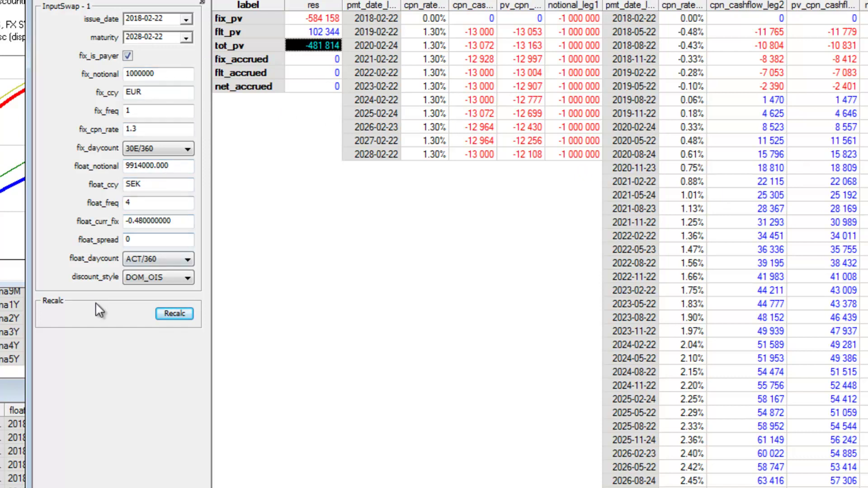
Set the swap's fixed coupon rate to 1.2 and recalculate the deal
left_click(177, 314)
left_click(142, 130)
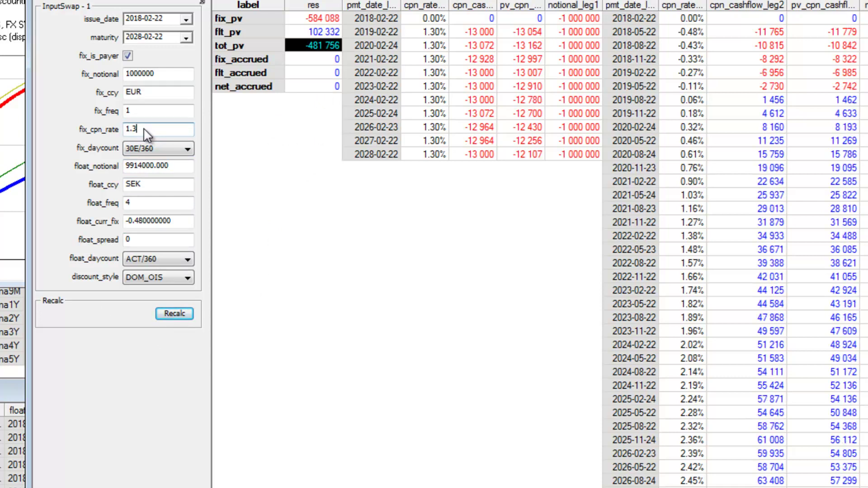
key("BackSpace")
type("2")
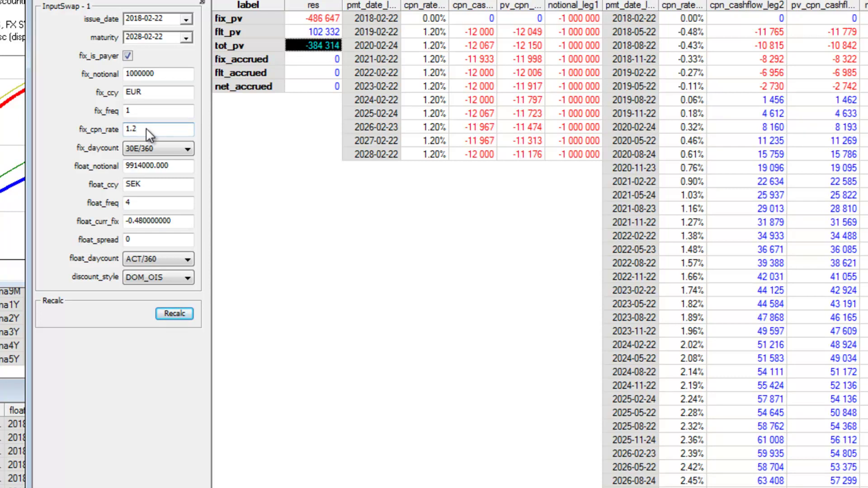
left_click(182, 314)
Set the swap's fixed coupon rate to 1.0 and update the valuation
left_click(141, 129)
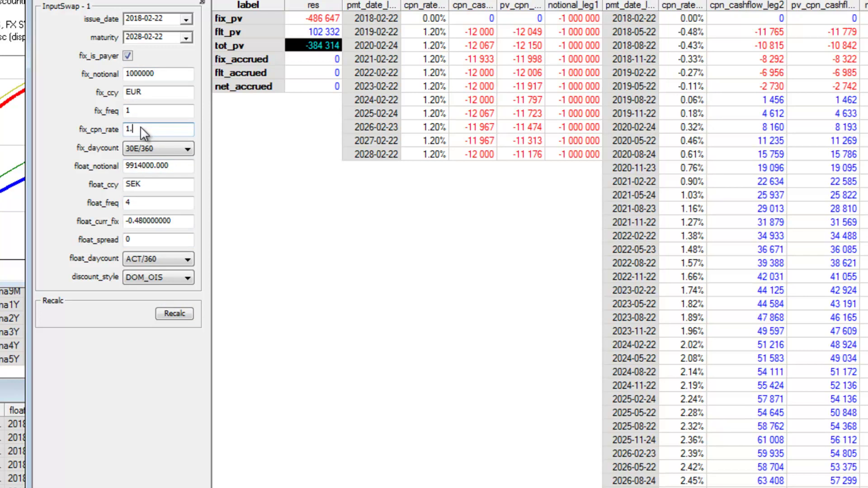
key("BackSpace")
type("0")
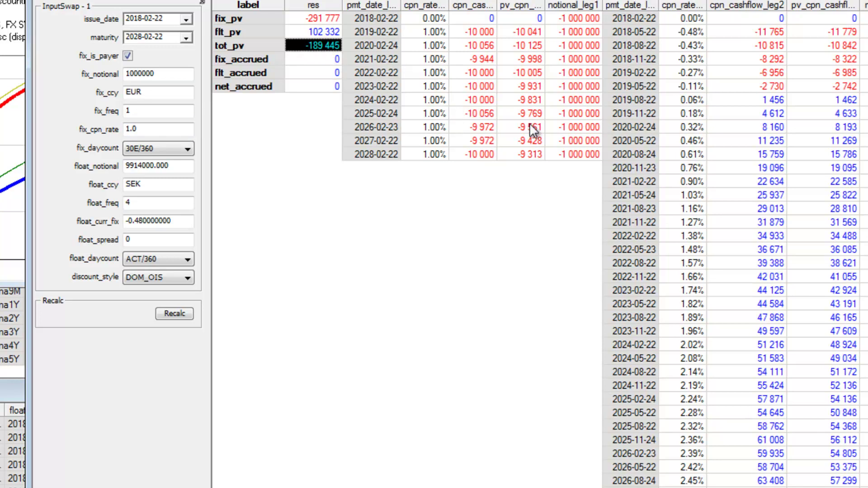
Check the floating leg's coupon rates and switch to PowerPoint to revisit the cross currency swap valuation steps
left_click(673, 239)
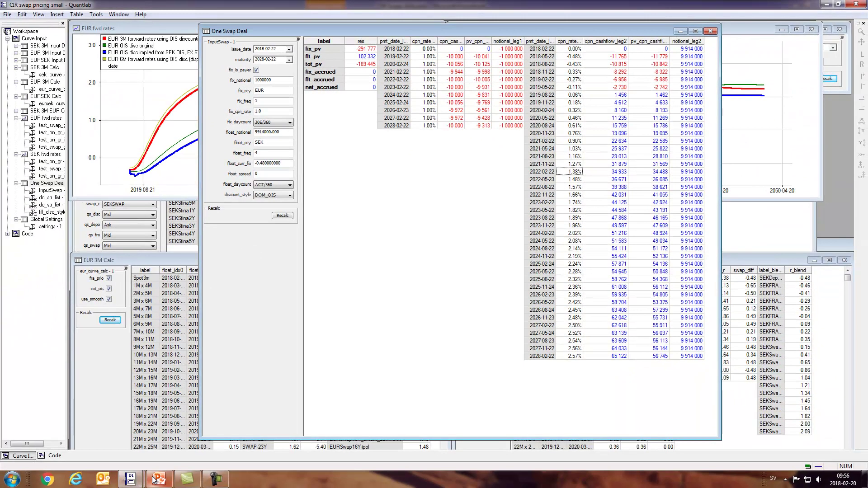
left_click(153, 481)
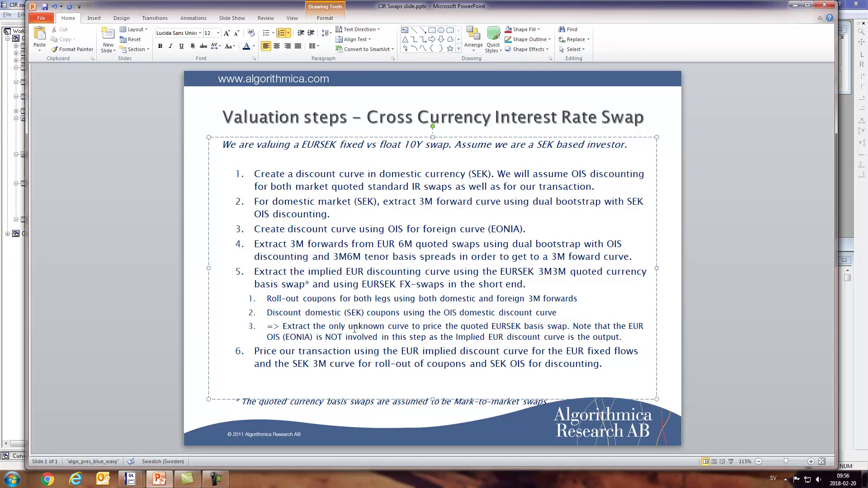